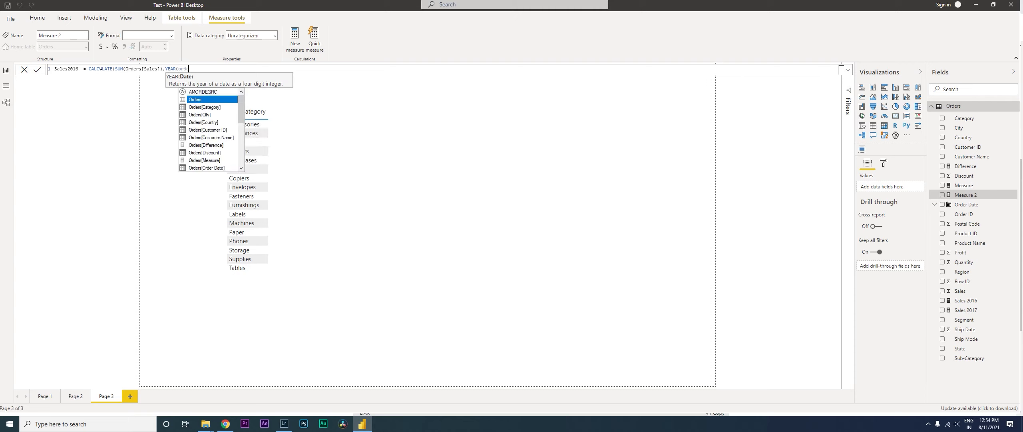
Complete the Sales2016 measure with the filter YEAR(Orders[Order Date])=2016 and add it to the Sub-Category table.
{"action": "key", "text": "Down"}
{"action": "key", "text": "Down"}
{"action": "key", "text": "Down"}
{"action": "key", "text": "Down"}
{"action": "key", "text": "Down"}
{"action": "key", "text": "Down"}
{"action": "key", "text": "Down"}
{"action": "key", "text": "Down"}
{"action": "key", "text": "Down"}
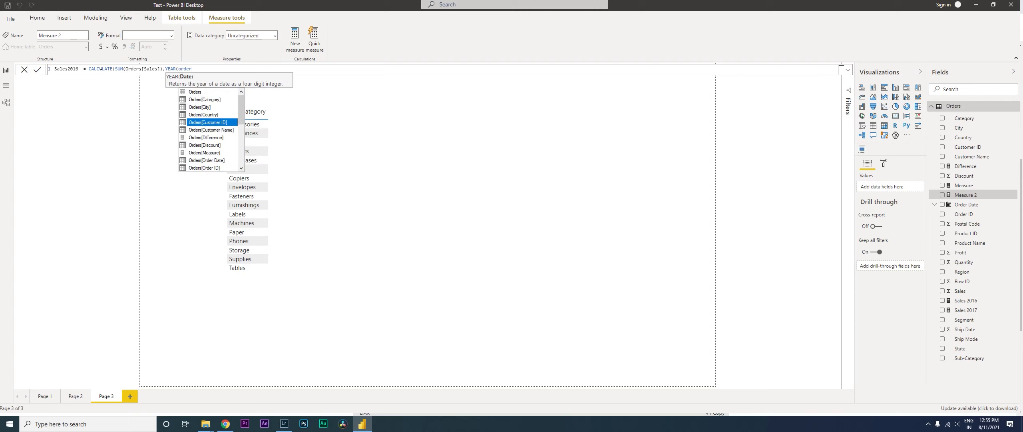
{"action": "key", "text": "Tab"}
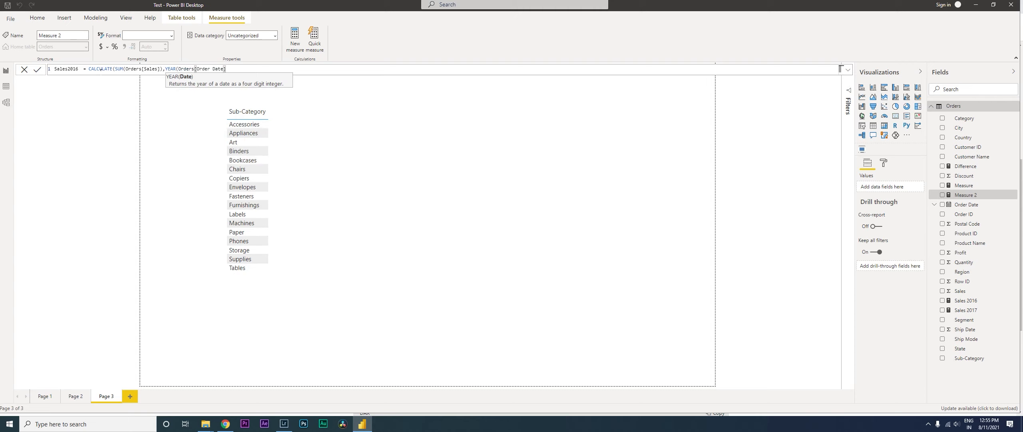
{"action": "type", "text": ")=2016)"}
{"action": "key", "text": "Return"}
{"action": "left_click", "coordinate": [344, 180]}
{"action": "left_click", "coordinate": [943, 310]}
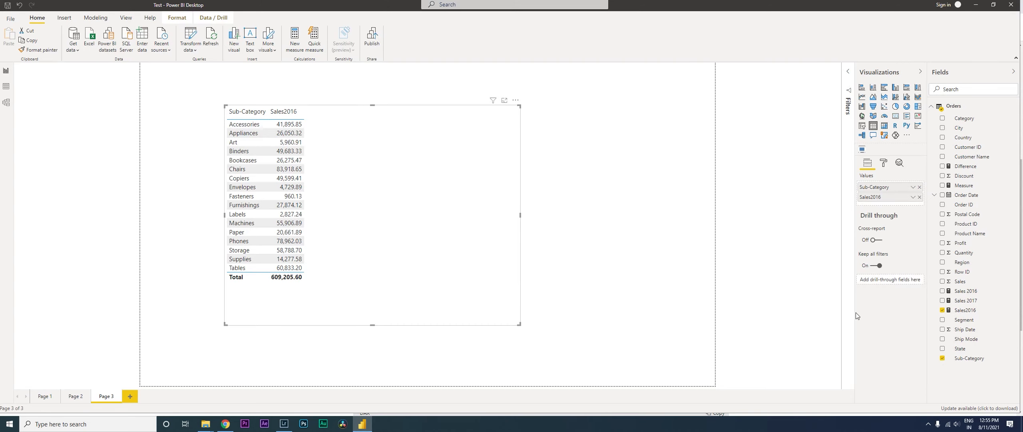
Create a new measure in the Orders table from a copy of the Sales2016 formula.
{"action": "left_click", "coordinate": [969, 311]}
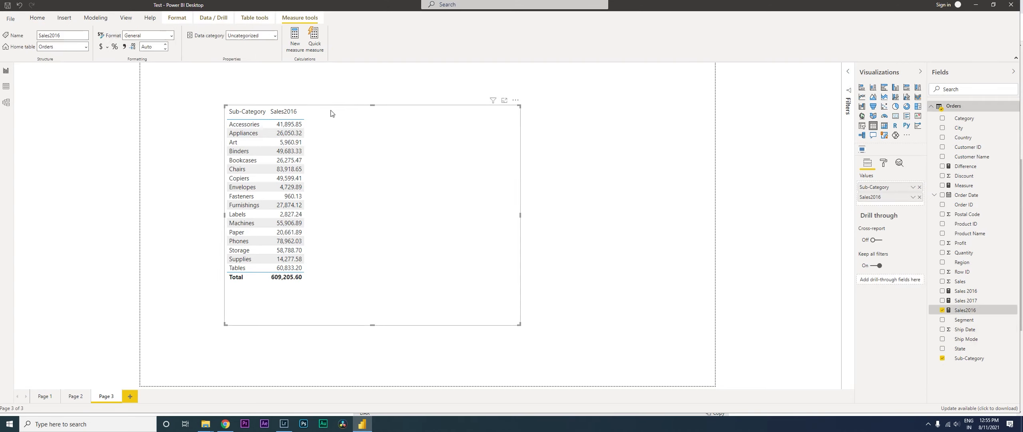
{"action": "left_click_drag", "start_coordinate": [242, 69], "coordinate": [54, 71]}
{"action": "key", "text": "ctrl+c"}
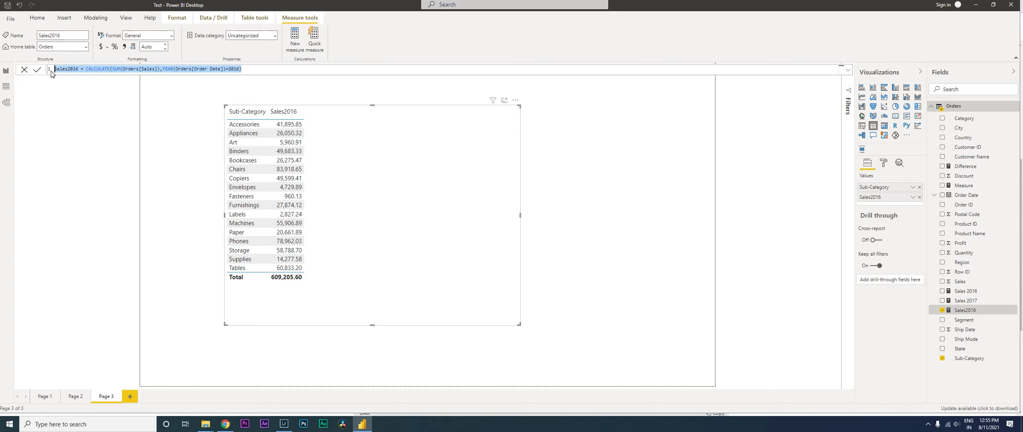
{"action": "right_click", "coordinate": [947, 108]}
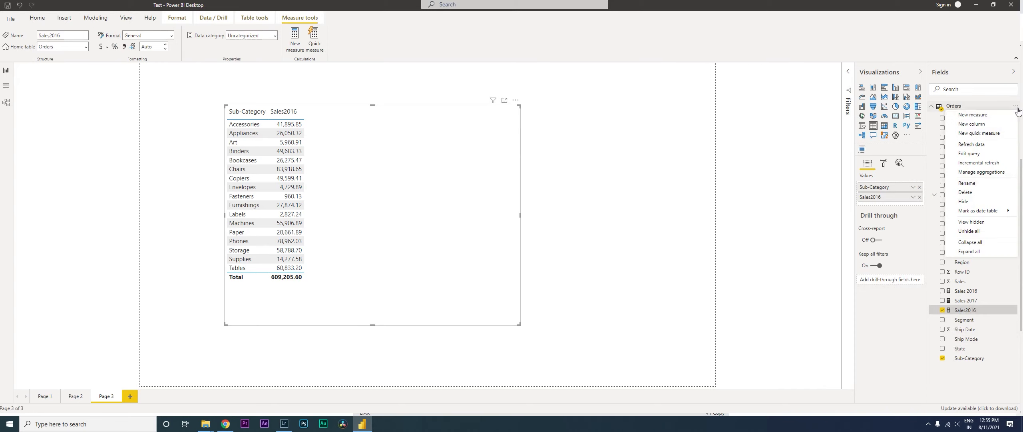
{"action": "left_click", "coordinate": [1002, 116]}
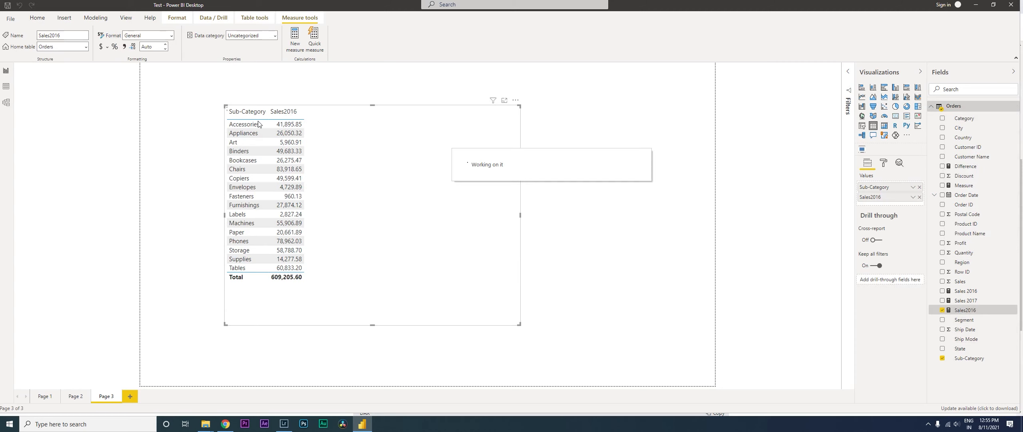
{"action": "key", "text": "ctrl+v"}
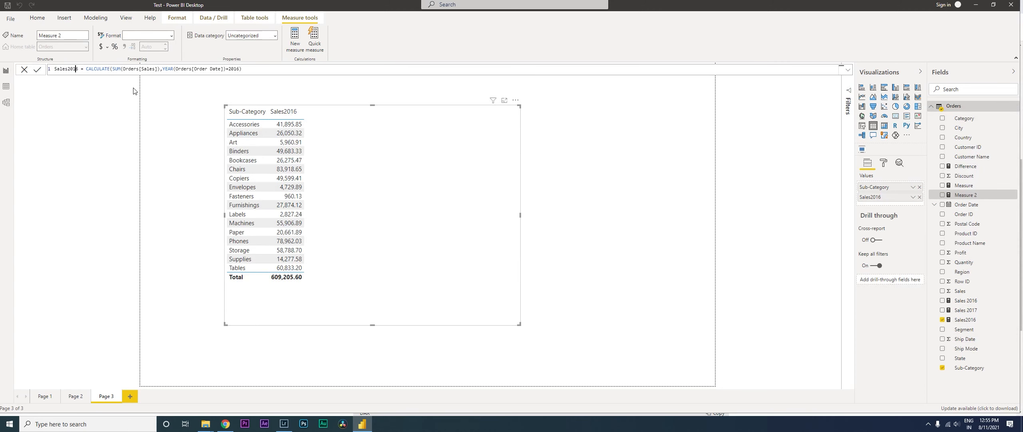
Rename the copied measure Sales2017, set its year filter to 2017, and add it to the Sub-Category table.
{"action": "key", "text": "BackSpace"}
{"action": "type", "text": "7"}
{"action": "left_click", "coordinate": [239, 69]}
{"action": "key", "text": "BackSpace"}
{"action": "type", "text": "7"}
{"action": "key", "text": "Return"}
{"action": "left_click", "coordinate": [942, 330]}
{"action": "left_click", "coordinate": [580, 224]}
Create the Orders measure Diff Year = [Sales2017]-[Sales2016] and add it to the Sub-Category table.
{"action": "right_click", "coordinate": [954, 106]}
{"action": "type", "text": "Diff Year = Sal"}
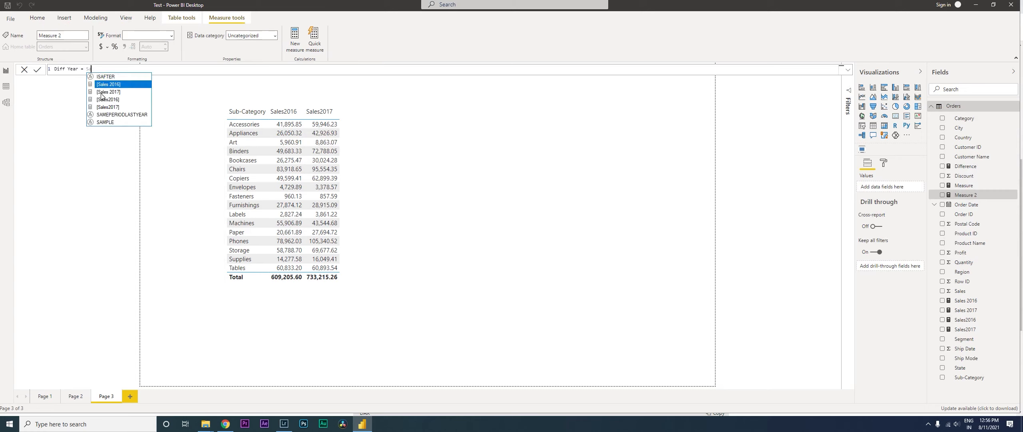
{"action": "key", "text": "Down"}
{"action": "key", "text": "Down"}
{"action": "key", "text": "Tab"}
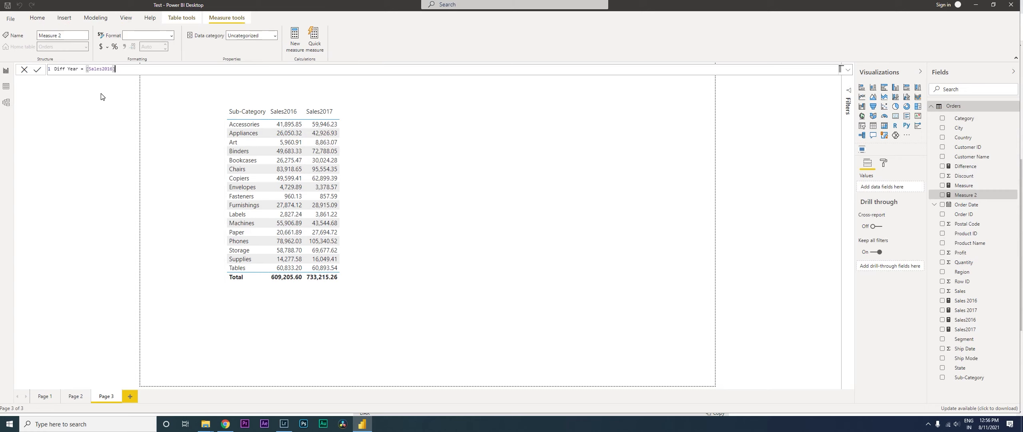
{"action": "key", "text": "BackSpace"}
{"action": "key", "text": "BackSpace"}
{"action": "type", "text": "7]-[Sales2016]"}
{"action": "key", "text": "Return"}
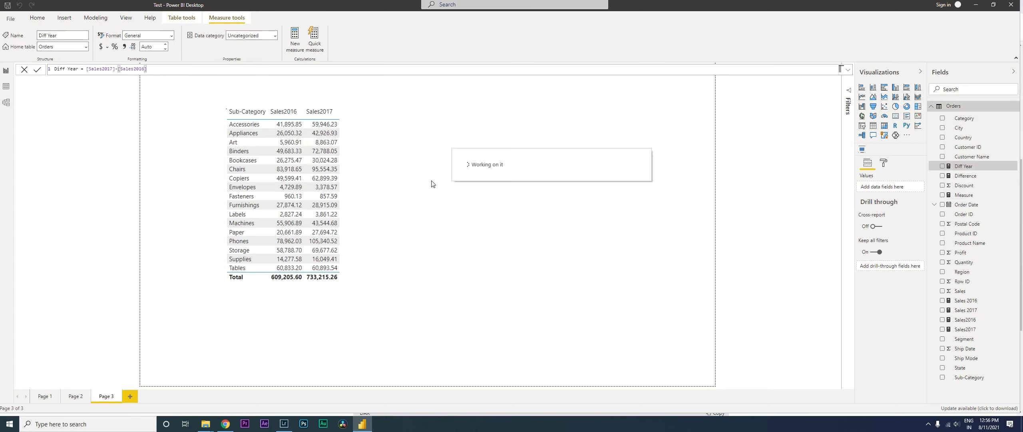
{"action": "left_click", "coordinate": [443, 166]}
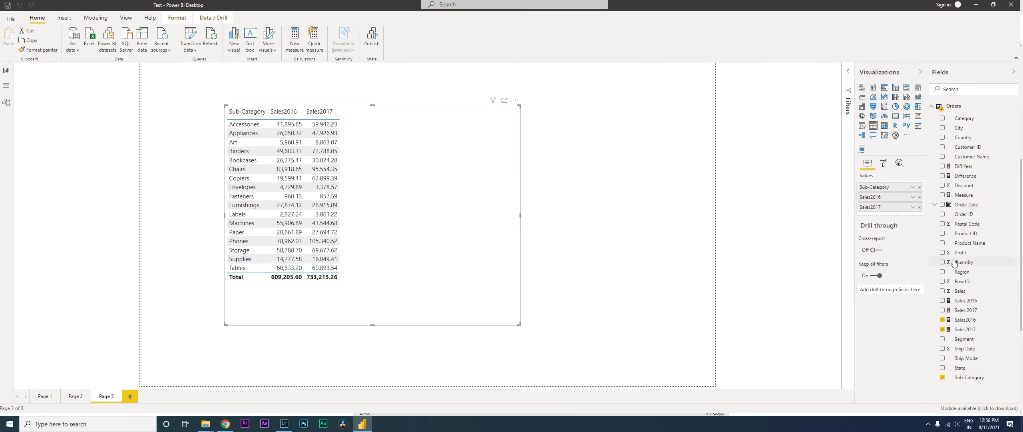
{"action": "left_click", "coordinate": [943, 166]}
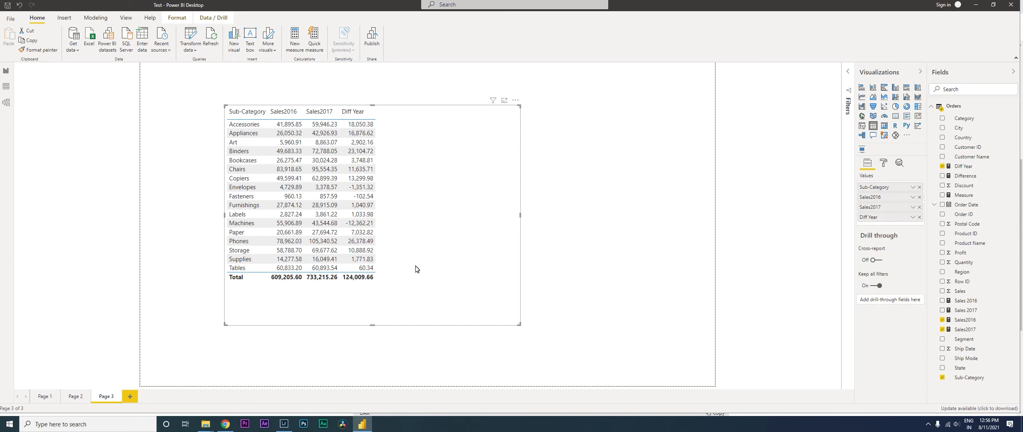
{"action": "left_click", "coordinate": [913, 216]}
{"action": "mouse_move", "coordinate": [932, 258]}
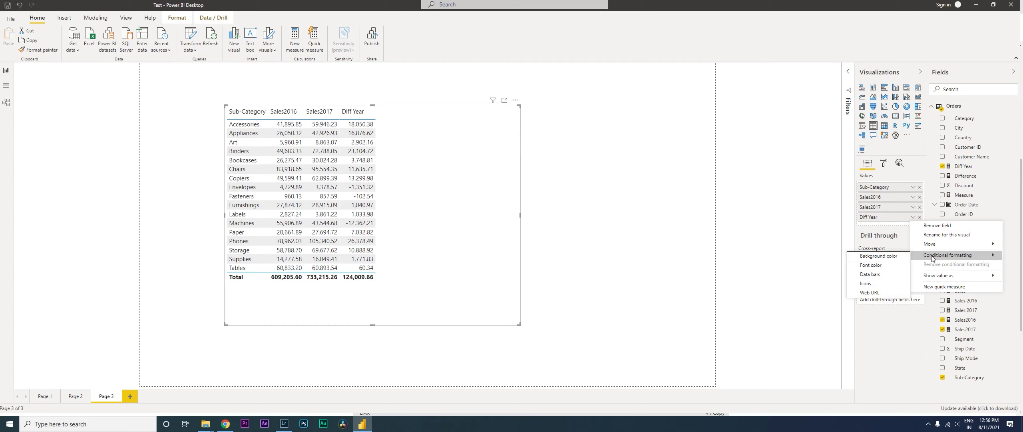
{"action": "left_click", "coordinate": [705, 226]}
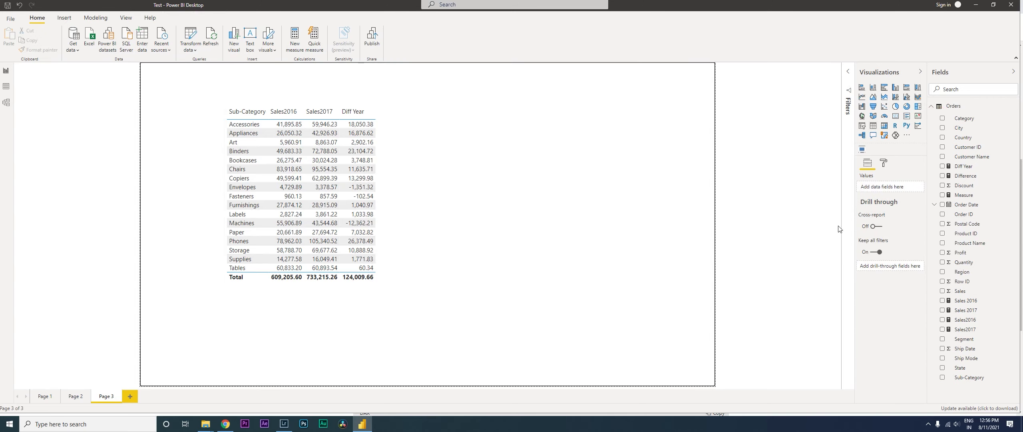
{"action": "left_click", "coordinate": [441, 206]}
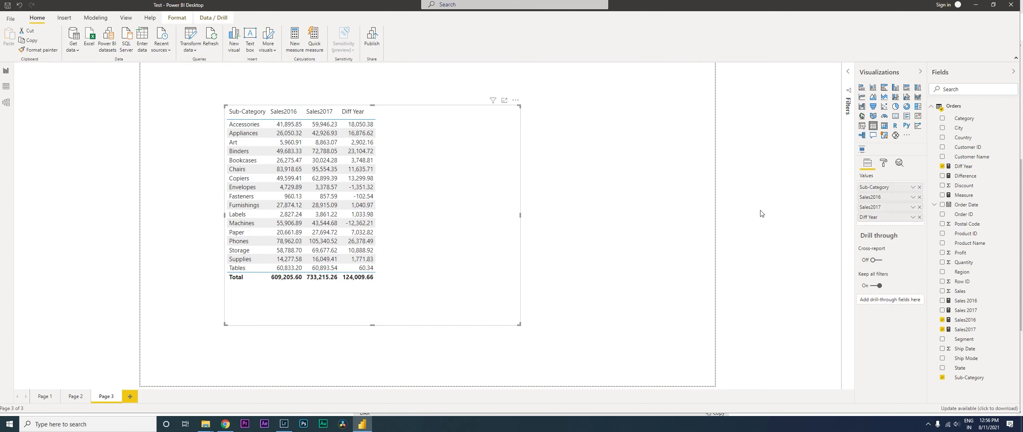
Open the icon conditional formatting settings for the Diff Year values in the table.
{"action": "left_click", "coordinate": [914, 217]}
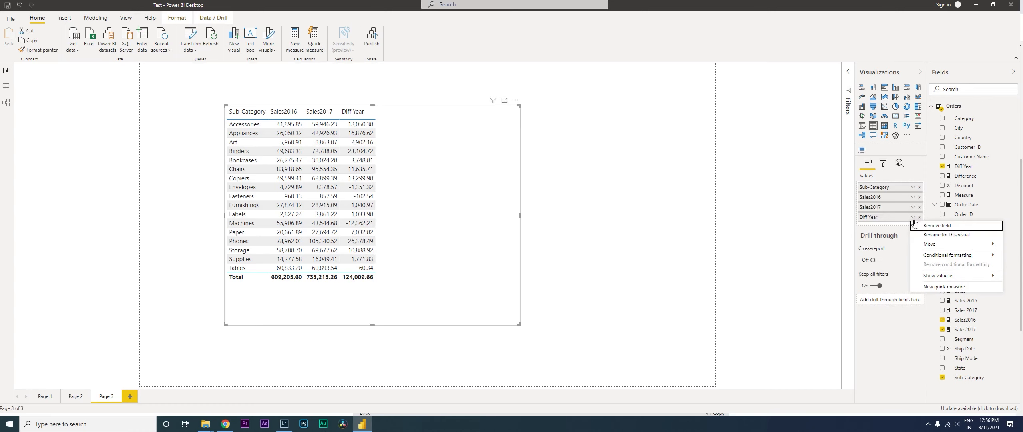
{"action": "mouse_move", "coordinate": [951, 254]}
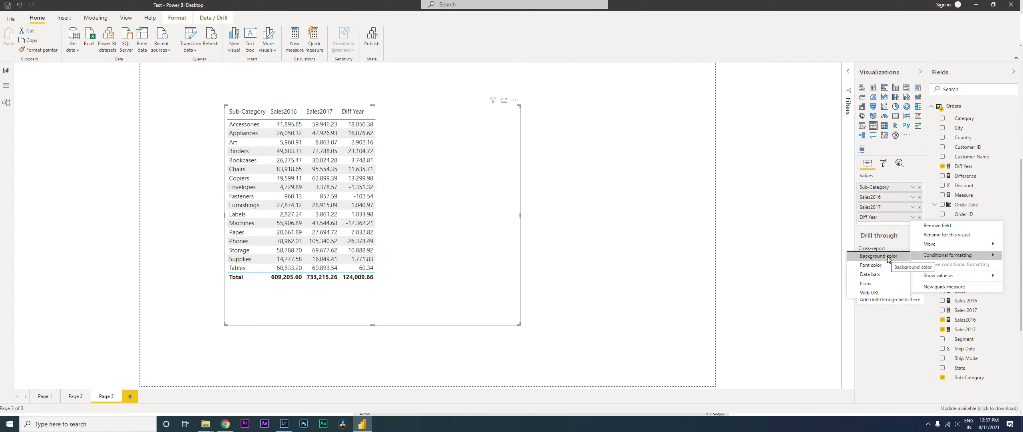
{"action": "left_click", "coordinate": [875, 283]}
{"action": "left_click_drag", "start_coordinate": [420, 86], "coordinate": [545, 79]}
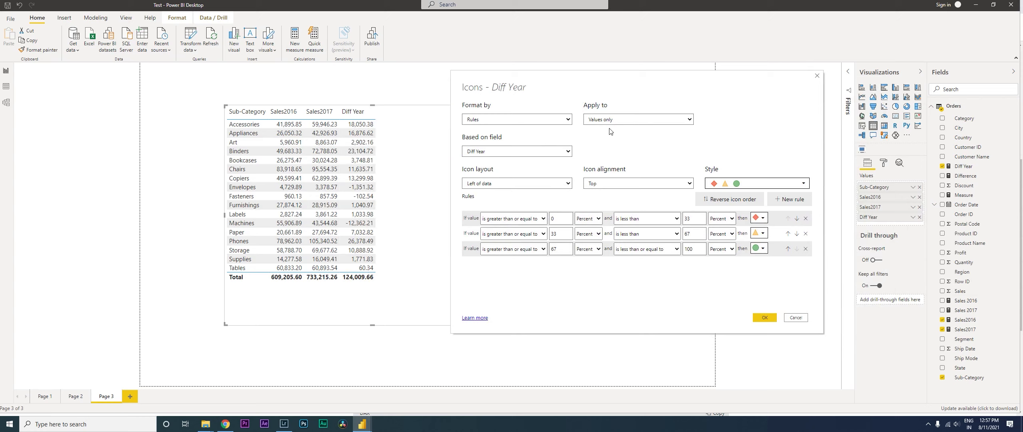
{"action": "left_click", "coordinate": [514, 187]}
{"action": "left_click", "coordinate": [514, 189]}
{"action": "left_click", "coordinate": [505, 153]}
{"action": "left_click", "coordinate": [503, 151]}
{"action": "left_click", "coordinate": [494, 122]}
{"action": "left_click", "coordinate": [493, 122]}
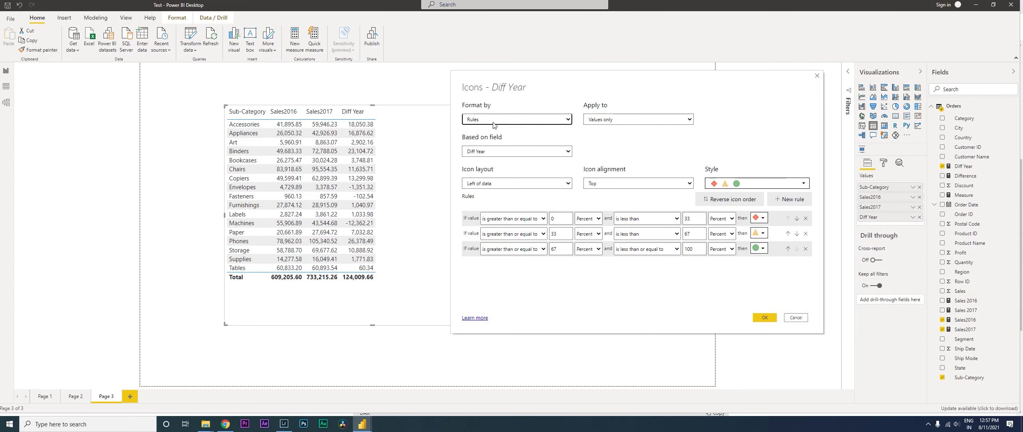
Set the first icon rule to greater than 0 and less than 999999999, both as numbers, with a green up triangle.
{"action": "left_click", "coordinate": [536, 222]}
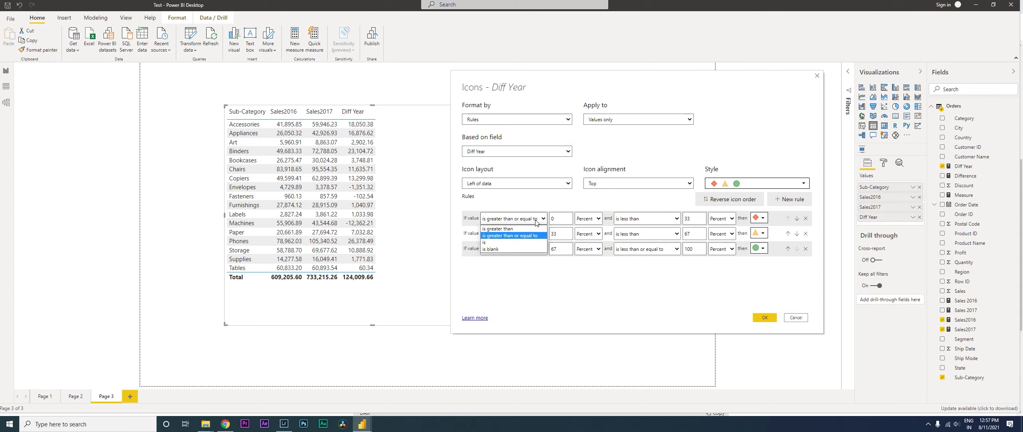
{"action": "left_click", "coordinate": [508, 229]}
{"action": "left_click", "coordinate": [588, 219]}
{"action": "left_click", "coordinate": [585, 229]}
{"action": "double_click", "coordinate": [688, 218]}
{"action": "type", "text": "999999999"}
{"action": "left_click", "coordinate": [722, 219]}
{"action": "left_click", "coordinate": [719, 229]}
{"action": "left_click", "coordinate": [760, 218]}
{"action": "left_click", "coordinate": [756, 250]}
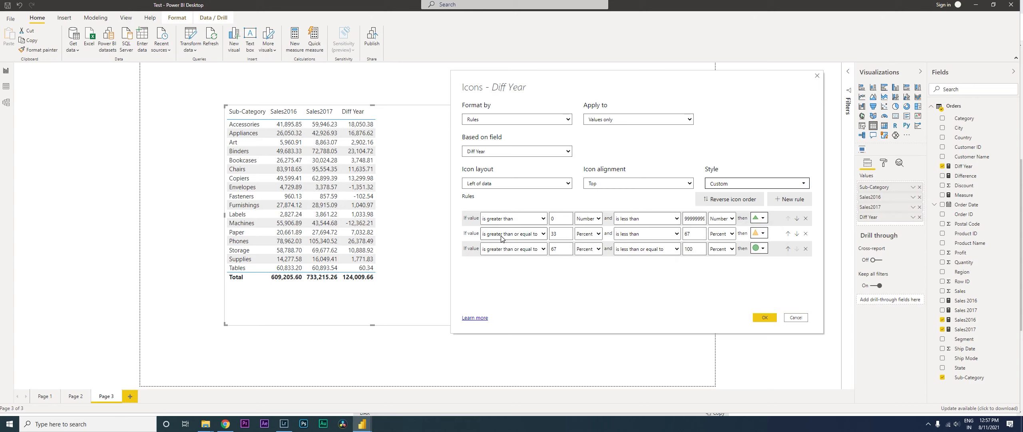
Set the second icon rule's lower condition to is greater than -9999999 as a number.
{"action": "left_click", "coordinate": [536, 236]}
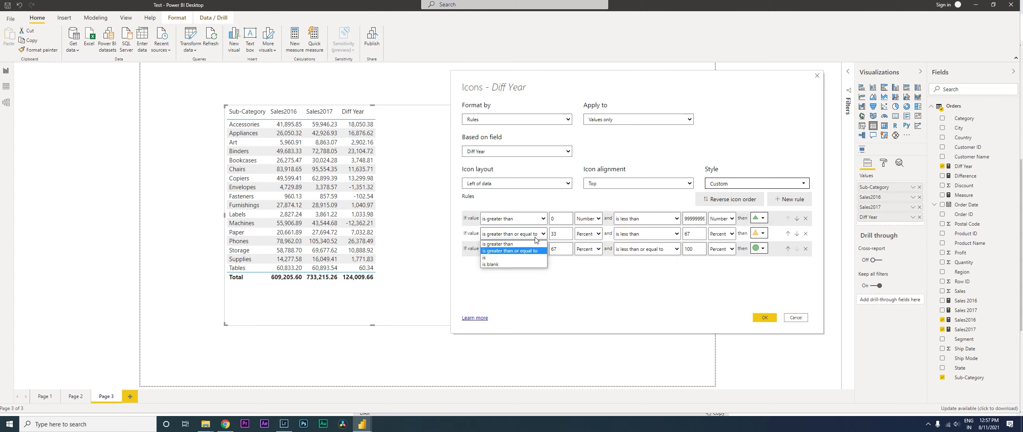
{"action": "left_click", "coordinate": [513, 244]}
{"action": "left_click_drag", "start_coordinate": [558, 234], "coordinate": [541, 235]}
{"action": "type", "text": "-9999999"}
{"action": "key", "text": "Tab"}
{"action": "key", "text": "Up"}
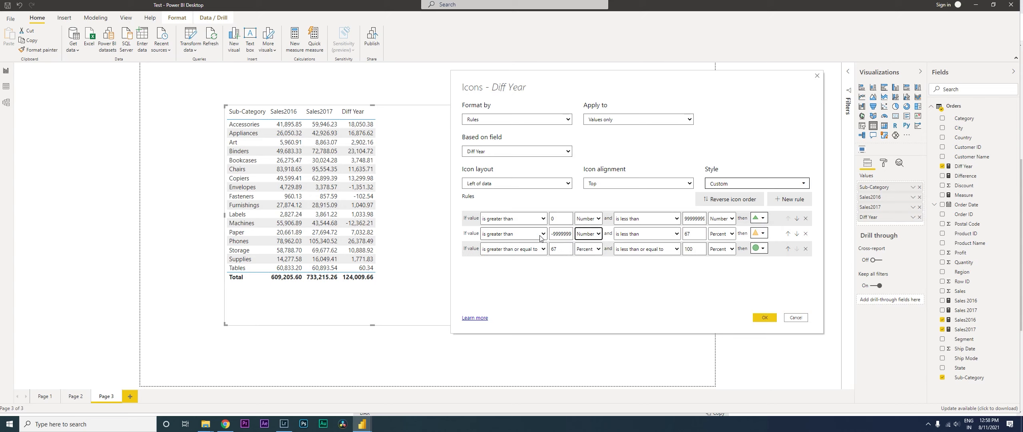
Set the second icon rule's upper condition to is less than 0 as a number, with a red down triangle.
{"action": "left_click", "coordinate": [647, 234]}
{"action": "left_click", "coordinate": [648, 235]}
{"action": "key", "text": "Tab"}
{"action": "type", "text": "0"}
{"action": "left_click", "coordinate": [722, 233]}
{"action": "left_click", "coordinate": [721, 247]}
{"action": "left_click", "coordinate": [759, 233]}
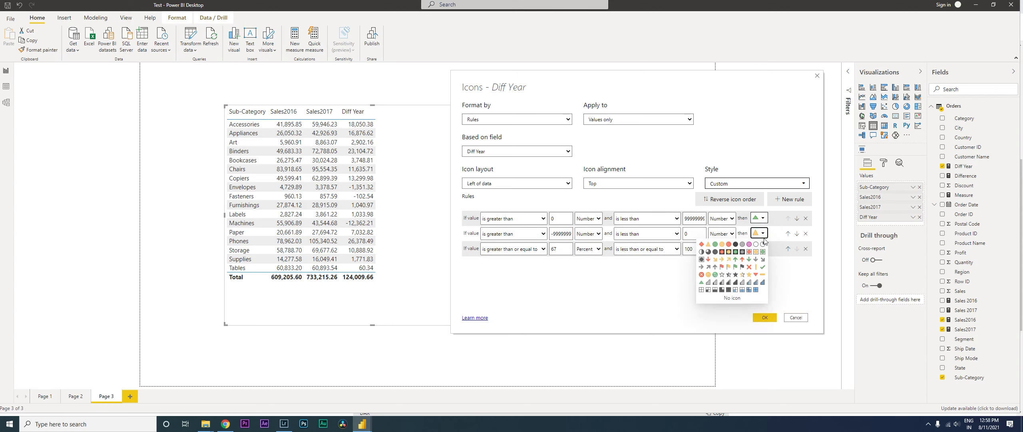
{"action": "left_click", "coordinate": [756, 274]}
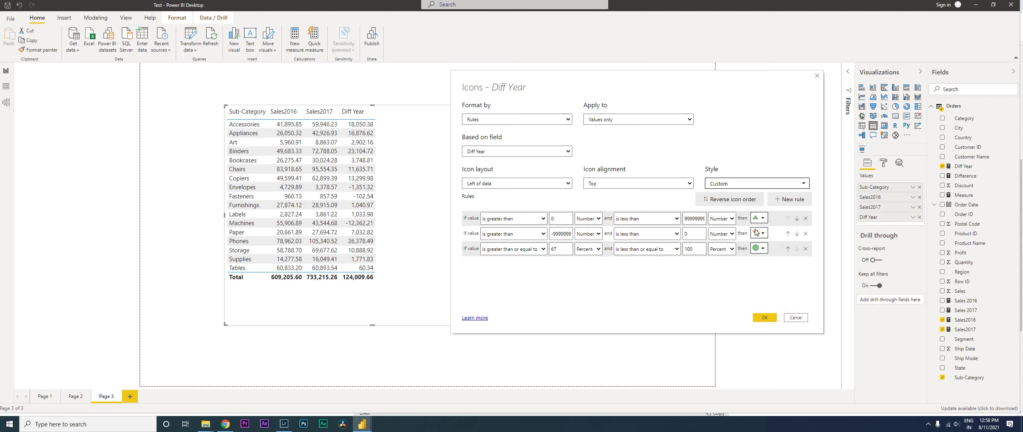
Change the third icon rule's comparison to "is" and apply the icon formatting to Diff Year.
{"action": "left_click", "coordinate": [513, 253]}
{"action": "left_click", "coordinate": [491, 272]}
{"action": "left_click", "coordinate": [765, 317]}
Set Diff Year's background color formatting to Rules, with a first rule of is greater than 0 as a number.
{"action": "left_click", "coordinate": [913, 217]}
{"action": "left_click", "coordinate": [581, 122]}
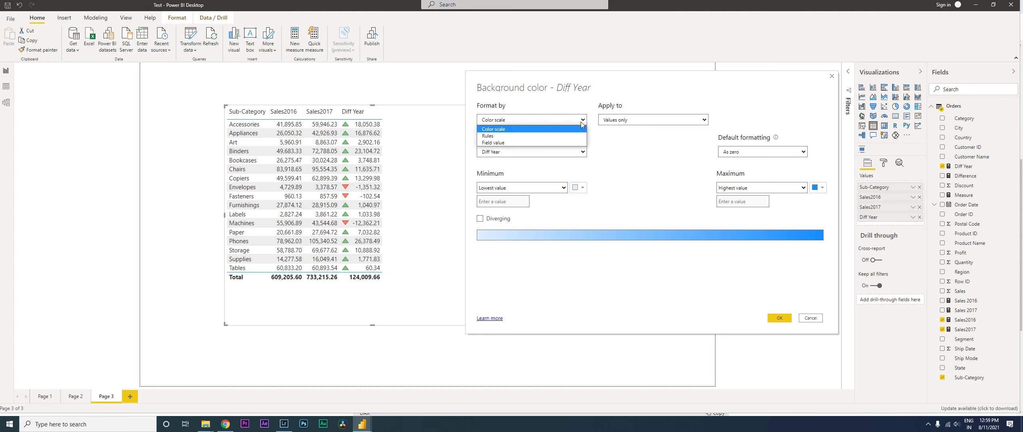
{"action": "left_click", "coordinate": [509, 136]}
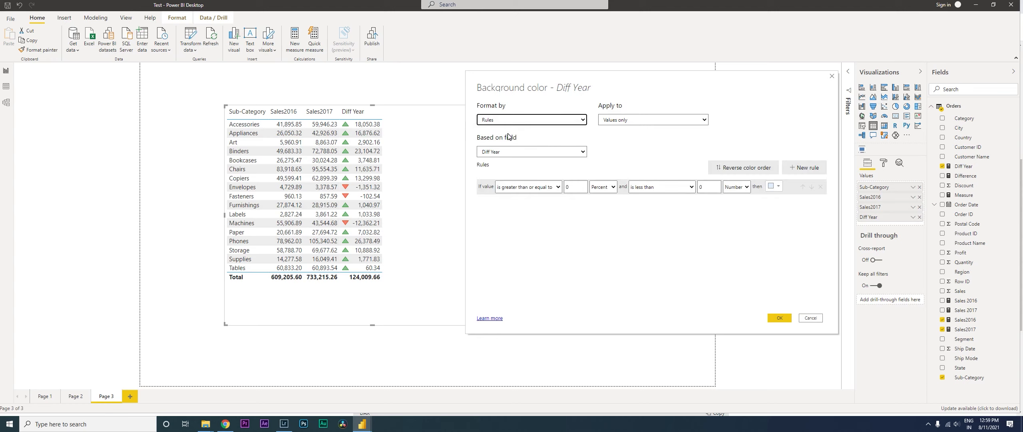
{"action": "left_click", "coordinate": [544, 121]}
{"action": "left_click", "coordinate": [529, 187]}
{"action": "left_click", "coordinate": [516, 203]}
{"action": "left_click", "coordinate": [604, 187]}
{"action": "left_click", "coordinate": [599, 196]}
Give the first background rule a green color and an upper limit of less than 99999999, and apply the formatting.
{"action": "left_click", "coordinate": [774, 186]}
{"action": "left_click", "coordinate": [715, 272]}
{"action": "left_click", "coordinate": [694, 276]}
{"action": "mouse_move", "coordinate": [725, 195]}
{"action": "left_mouse_down"}
{"action": "mouse_move", "coordinate": [724, 211]}
{"action": "mouse_move", "coordinate": [710, 202]}
{"action": "left_mouse_up"}
{"action": "left_click", "coordinate": [699, 279]}
{"action": "left_click", "coordinate": [728, 323]}
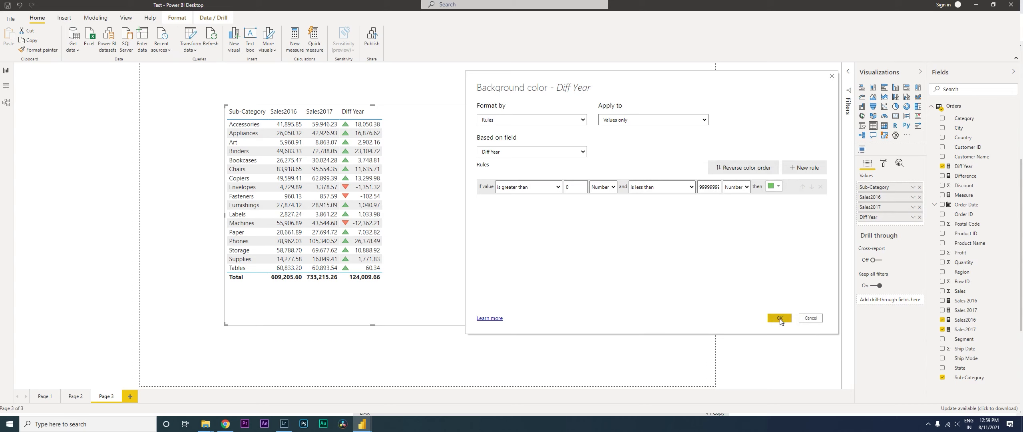
{"action": "left_click", "coordinate": [780, 318]}
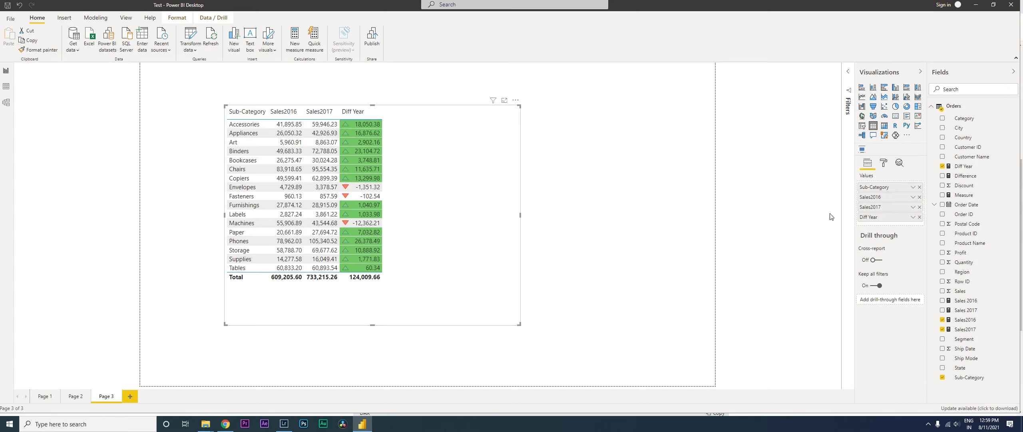
Reopen Diff Year's background color formatting and add a second rule using the is greater than comparison.
{"action": "left_click", "coordinate": [914, 219]}
{"action": "mouse_move", "coordinate": [932, 262]}
{"action": "left_click", "coordinate": [883, 263]}
{"action": "left_click", "coordinate": [907, 177]}
{"action": "left_click", "coordinate": [640, 212]}
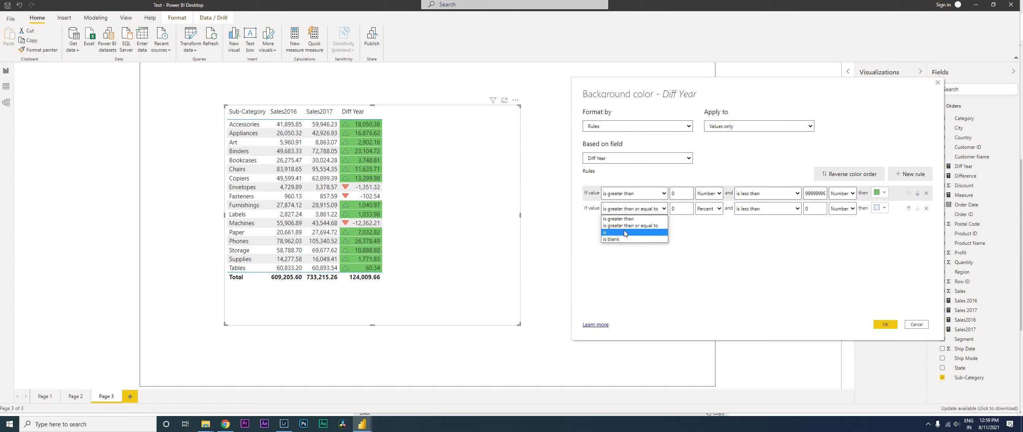
{"action": "left_click", "coordinate": [625, 232]}
{"action": "left_click", "coordinate": [632, 209]}
{"action": "left_click", "coordinate": [627, 219]}
Set the second background rule's range to greater than -999999999 and less than 0, both as numbers.
{"action": "left_click", "coordinate": [679, 212]}
{"action": "type", "text": "-999999999"}
{"action": "left_click", "coordinate": [708, 209]}
{"action": "left_click", "coordinate": [709, 219]}
{"action": "left_click", "coordinate": [768, 208]}
{"action": "left_click", "coordinate": [770, 223]}
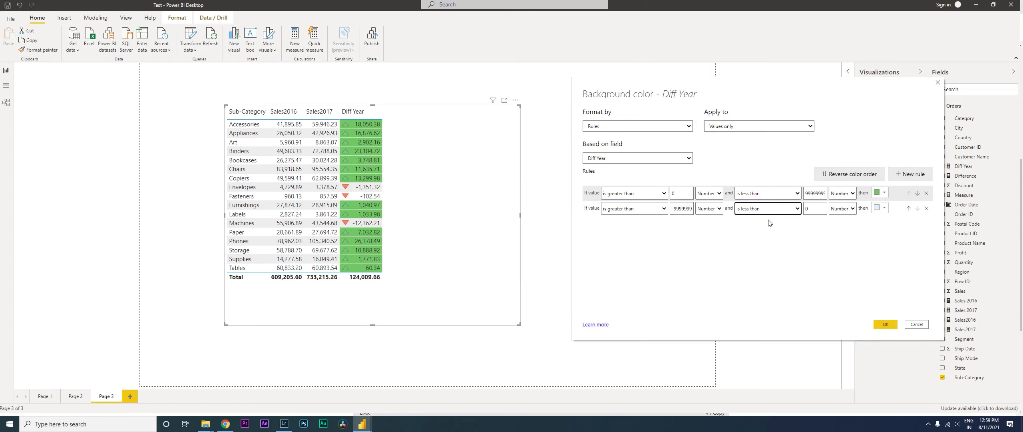
{"action": "left_click", "coordinate": [843, 208]}
{"action": "left_click", "coordinate": [849, 222]}
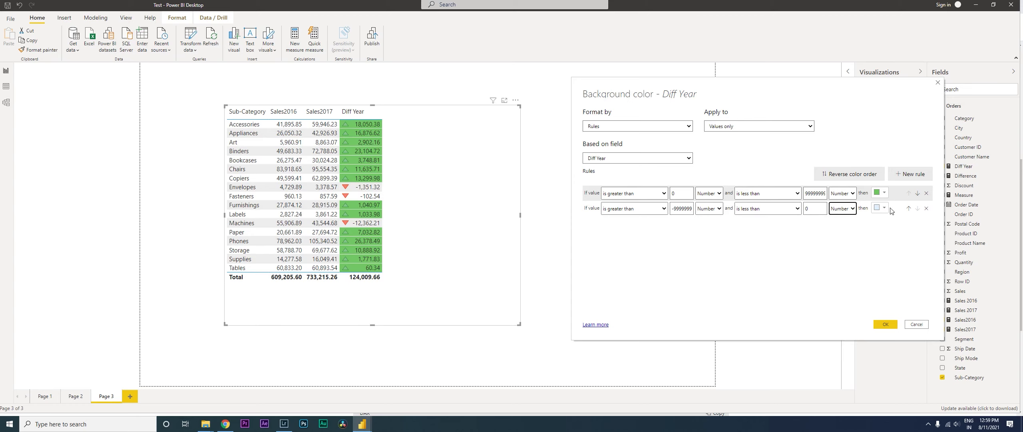
Give the second background rule a custom brownish-red color.
{"action": "left_click", "coordinate": [884, 208]}
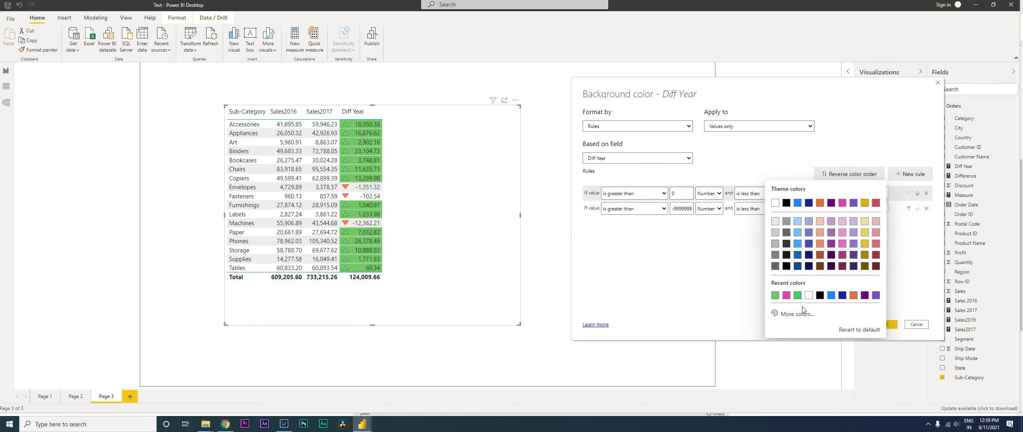
{"action": "left_click", "coordinate": [798, 314]}
{"action": "left_click", "coordinate": [776, 283]}
{"action": "left_click", "coordinate": [854, 215]}
{"action": "left_click", "coordinate": [893, 286]}
Change the second background rule's custom color to a dark pure red and apply Diff Year's background formatting.
{"action": "left_click", "coordinate": [885, 209]}
{"action": "left_click", "coordinate": [812, 312]}
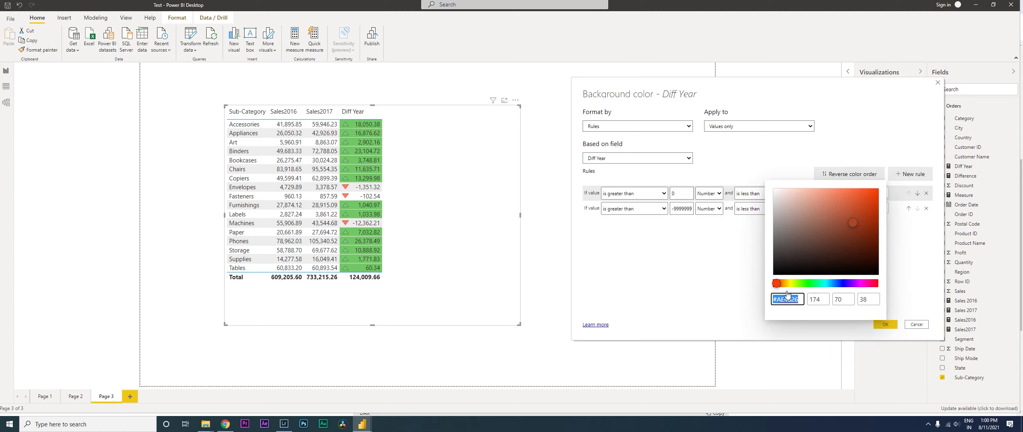
{"action": "left_click", "coordinate": [772, 283]}
{"action": "left_click", "coordinate": [847, 217]}
{"action": "left_click", "coordinate": [911, 308]}
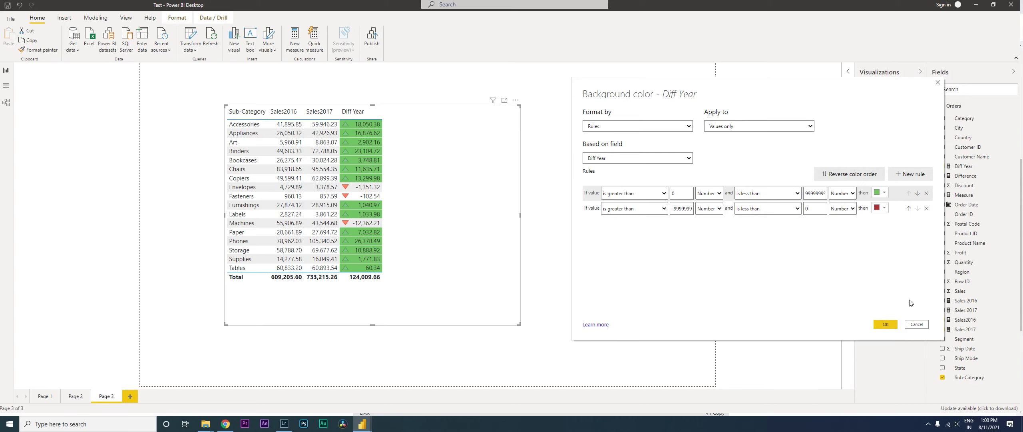
{"action": "left_click", "coordinate": [886, 324]}
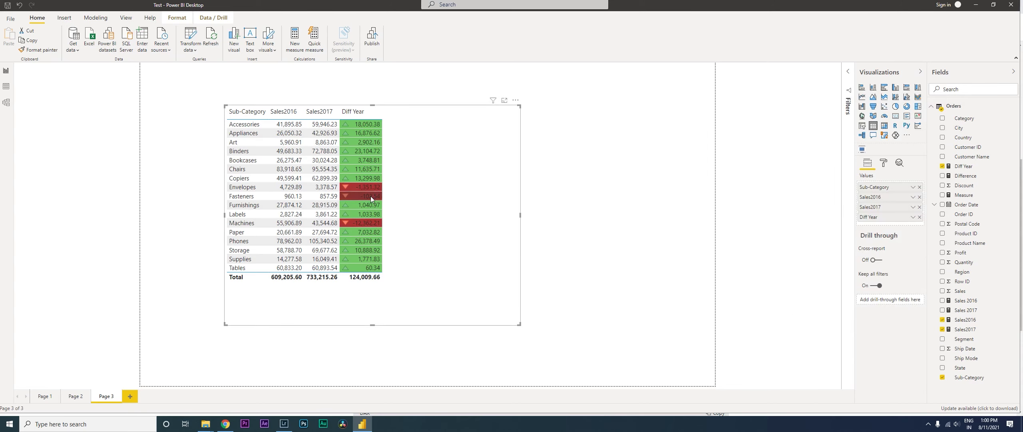
{"action": "left_click", "coordinate": [913, 216]}
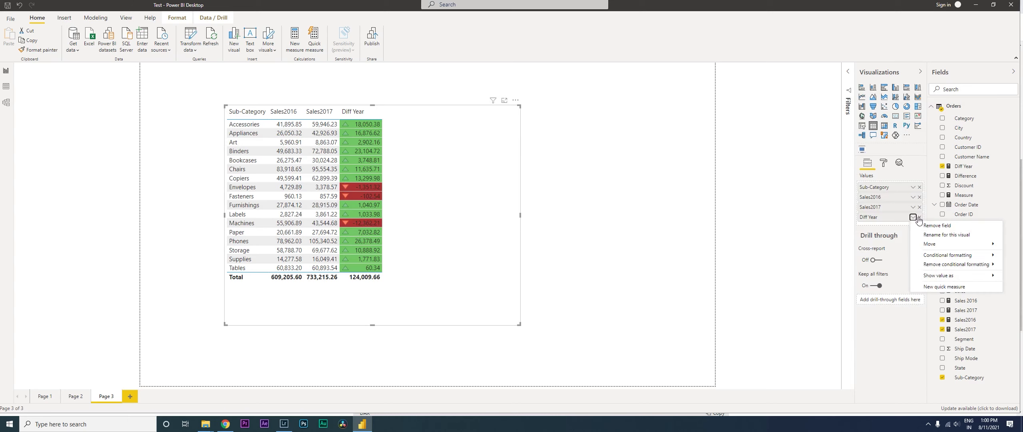
{"action": "mouse_move", "coordinate": [949, 259]}
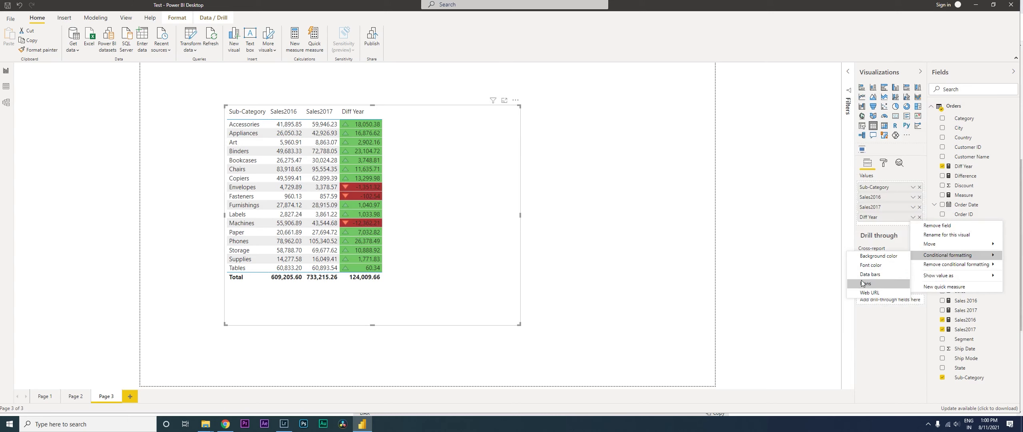
{"action": "left_click", "coordinate": [875, 264]}
{"action": "left_click", "coordinate": [378, 125]}
{"action": "left_click", "coordinate": [360, 140]}
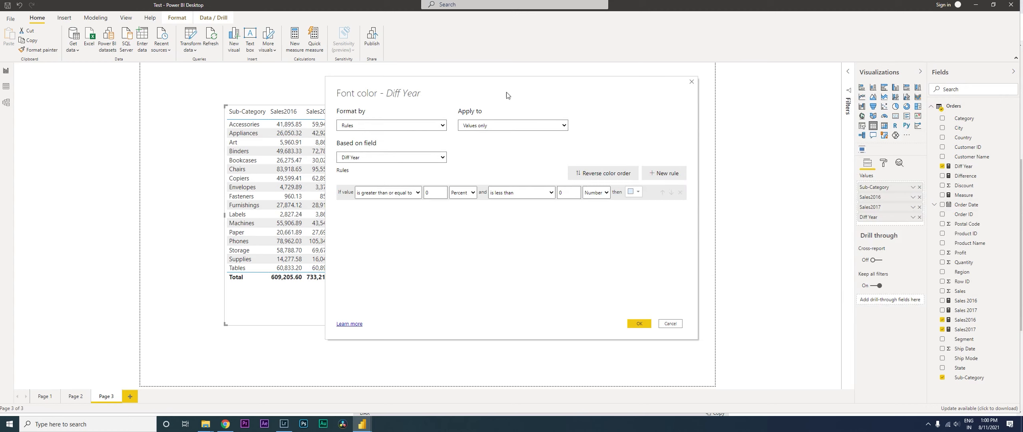
{"action": "left_click_drag", "start_coordinate": [477, 89], "coordinate": [722, 102]}
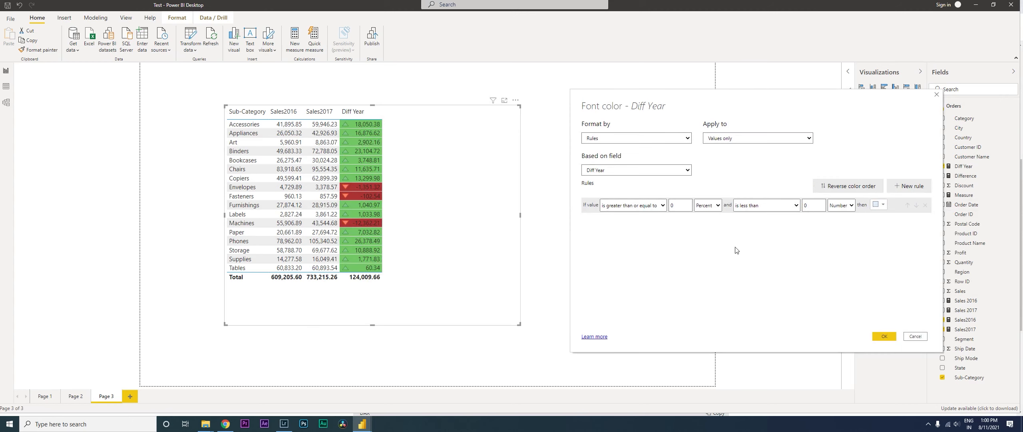
{"action": "left_click", "coordinate": [924, 339]}
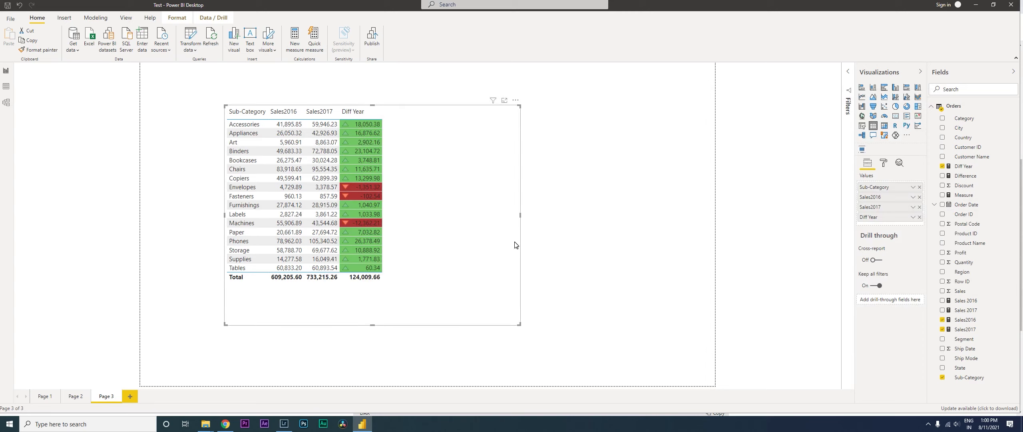